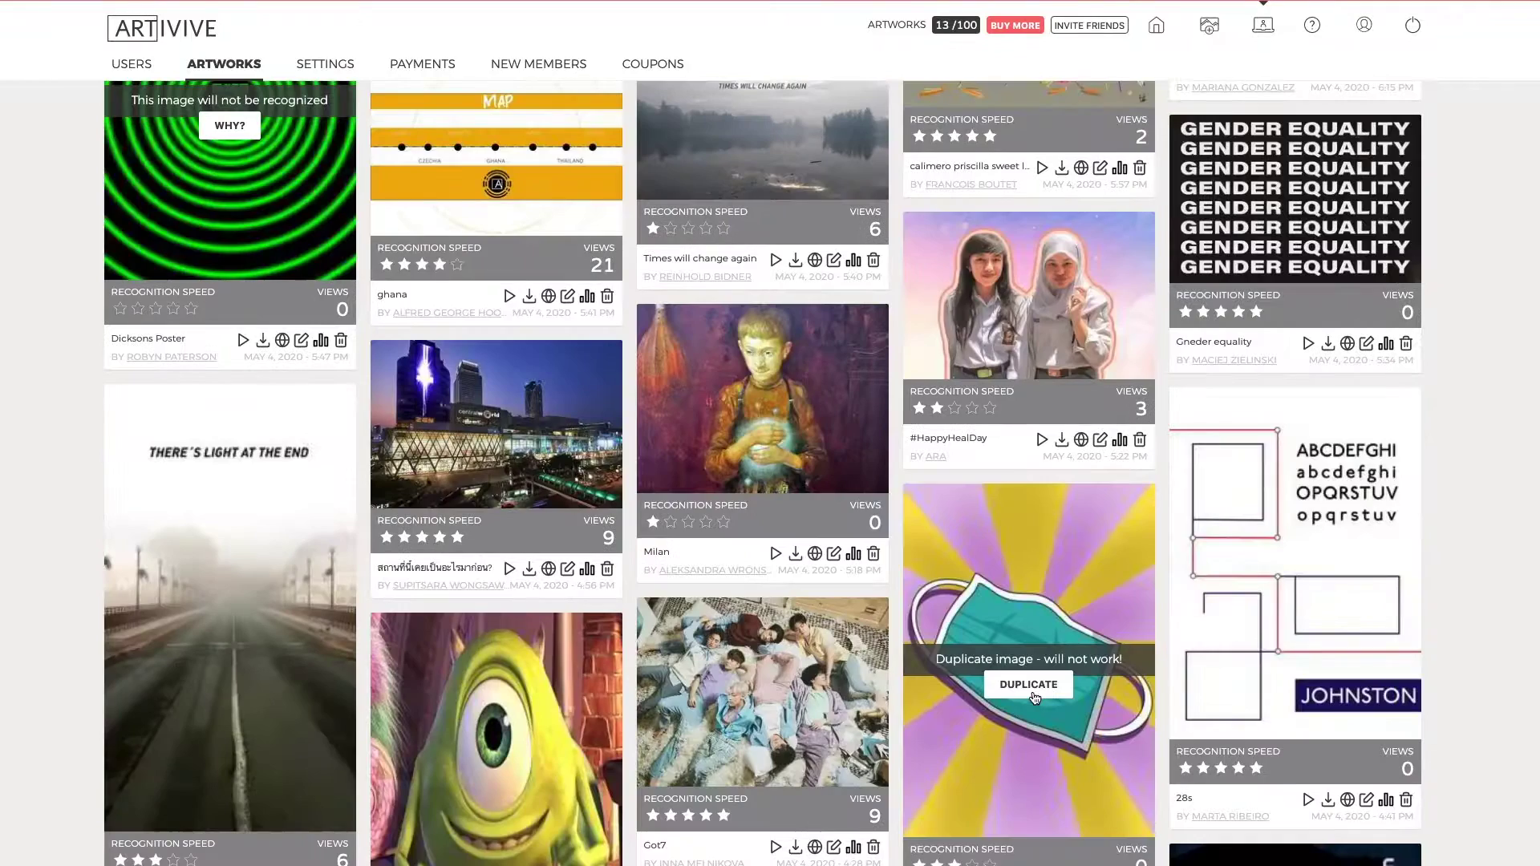
Open the DUPLICATE flag on the Mona Lisa artwork to see what it duplicates.
left_click(1029, 687)
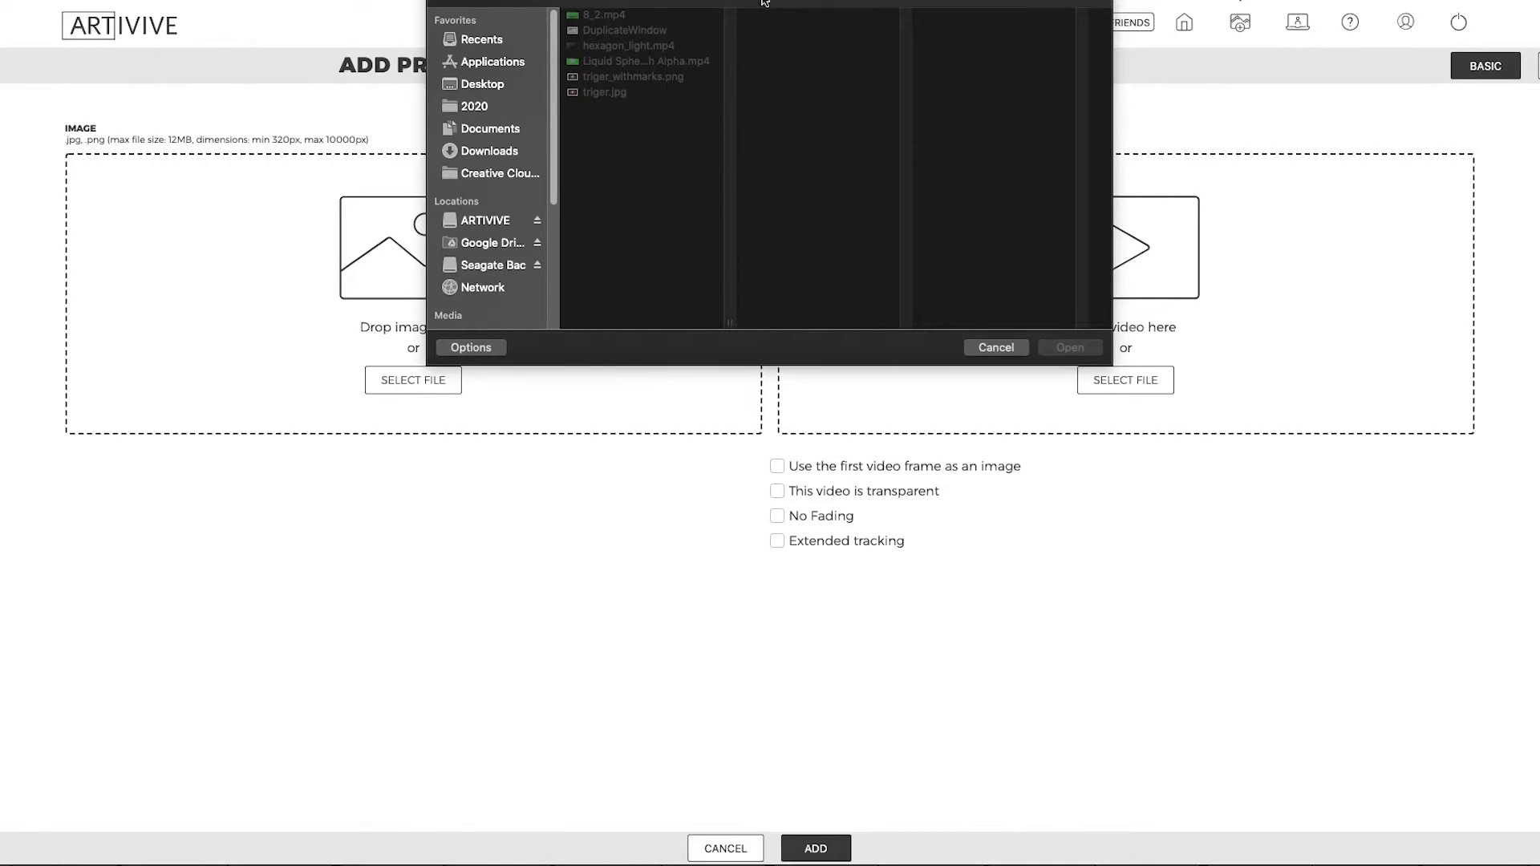
left_click(763, 3)
left_click(818, 4)
left_click(978, 247)
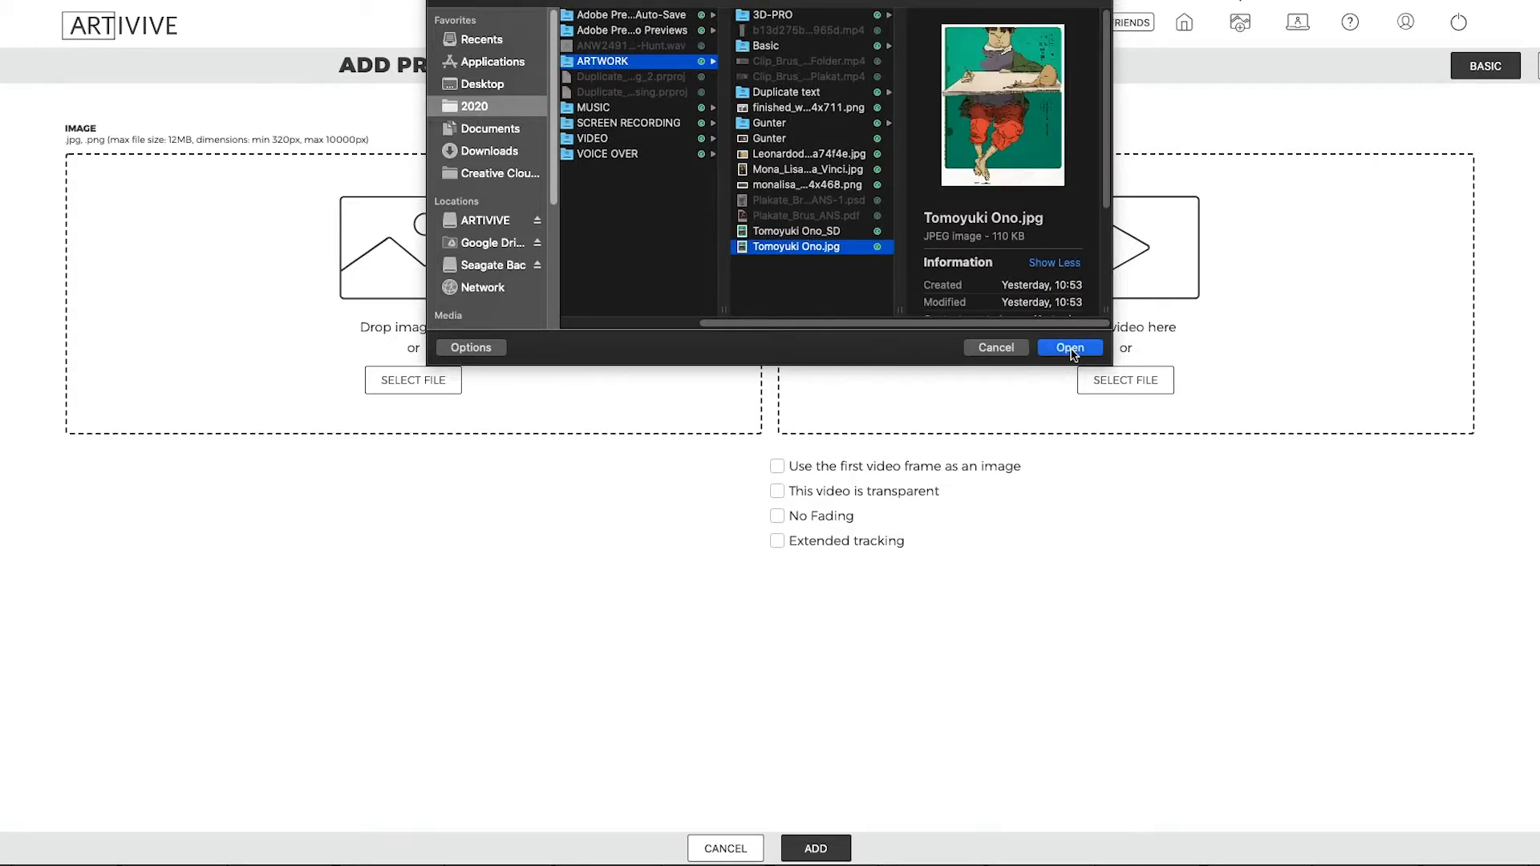
left_click(1172, 344)
left_click(1124, 381)
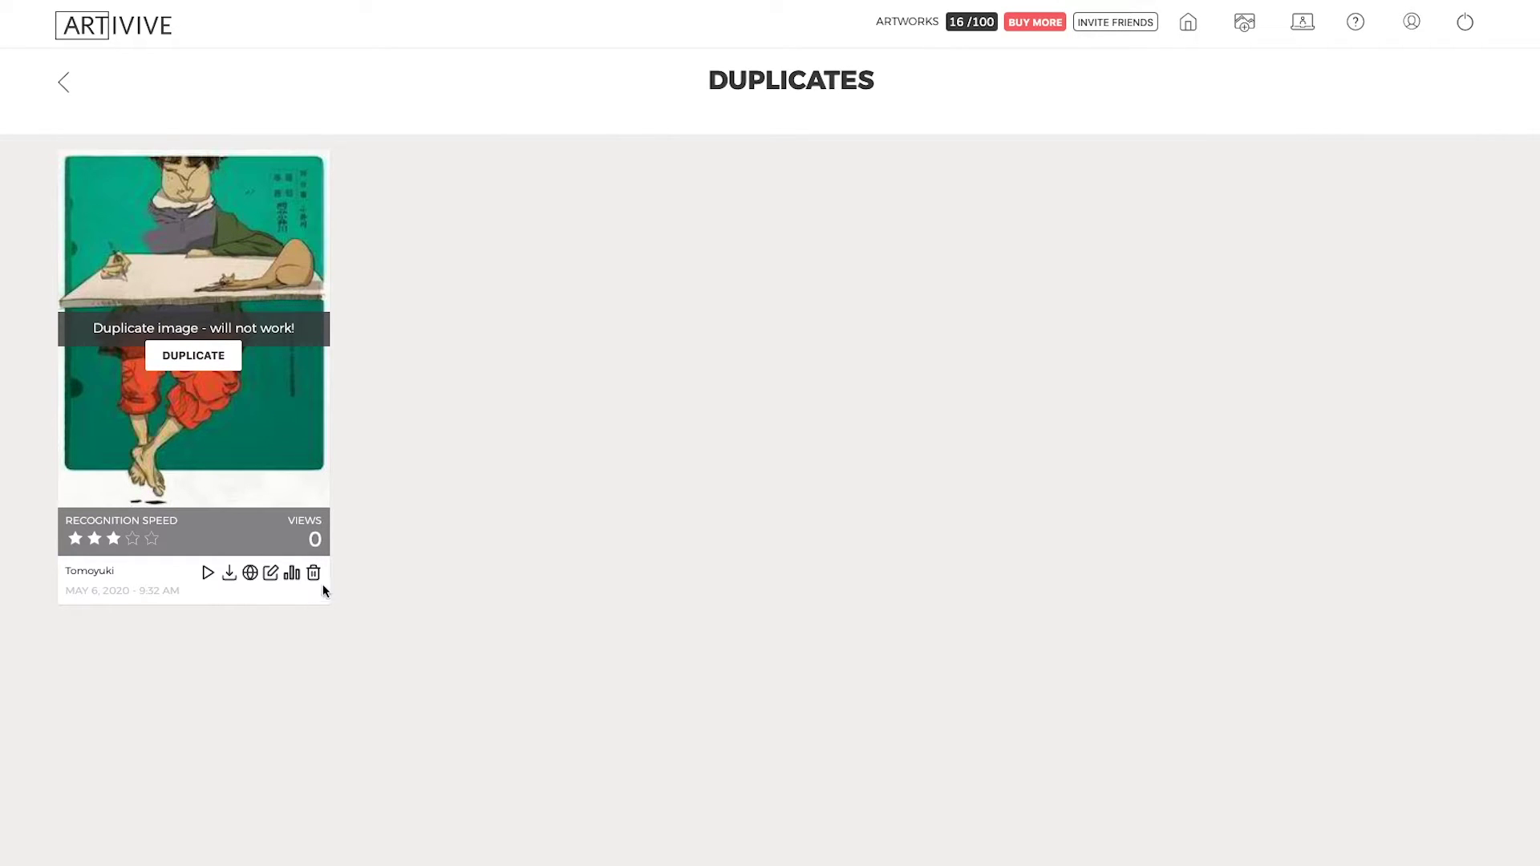
type("My art")
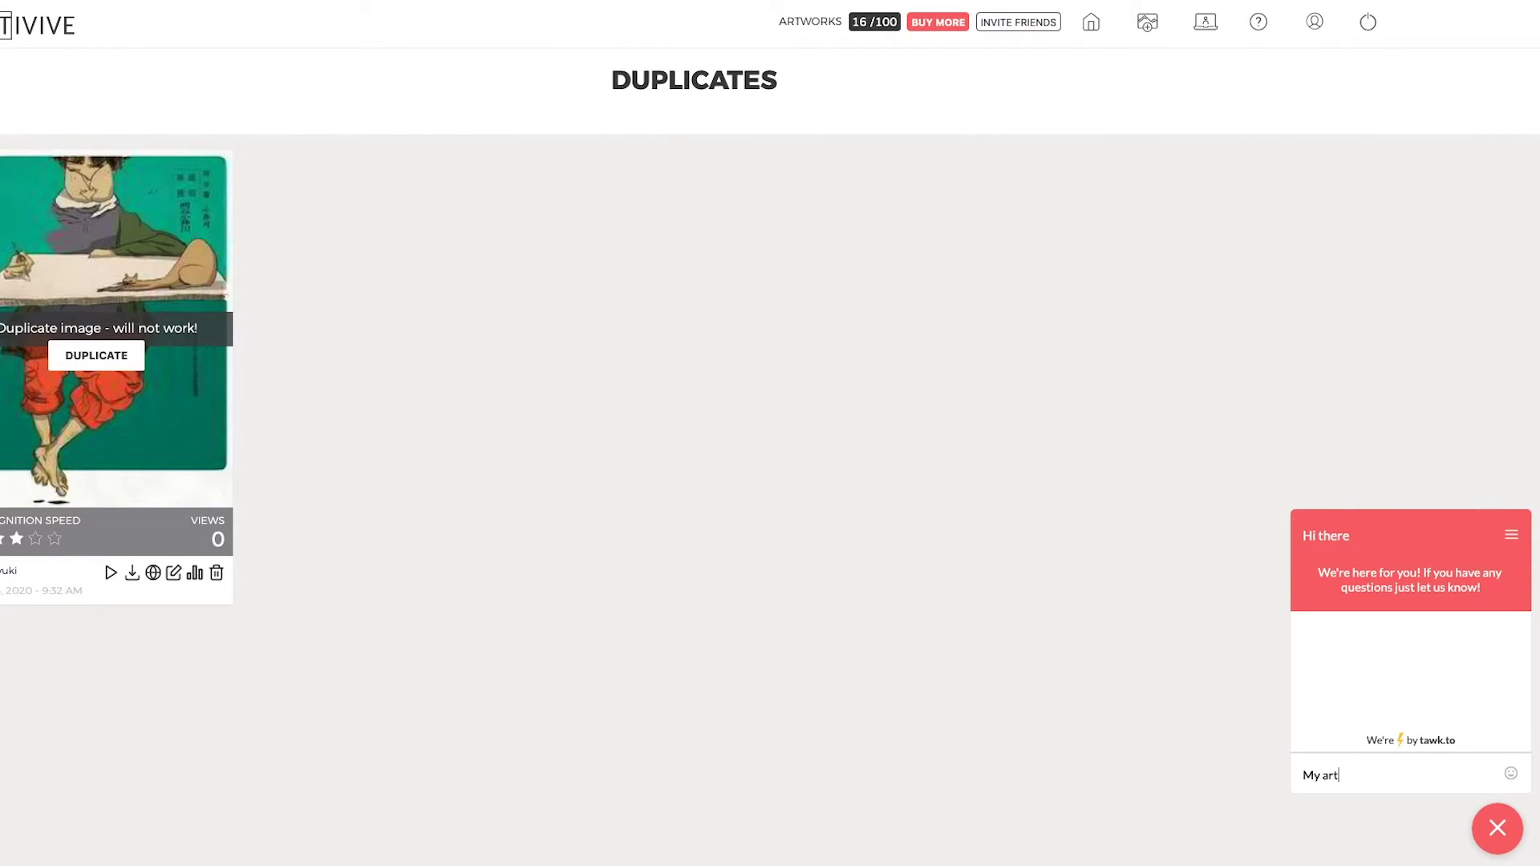